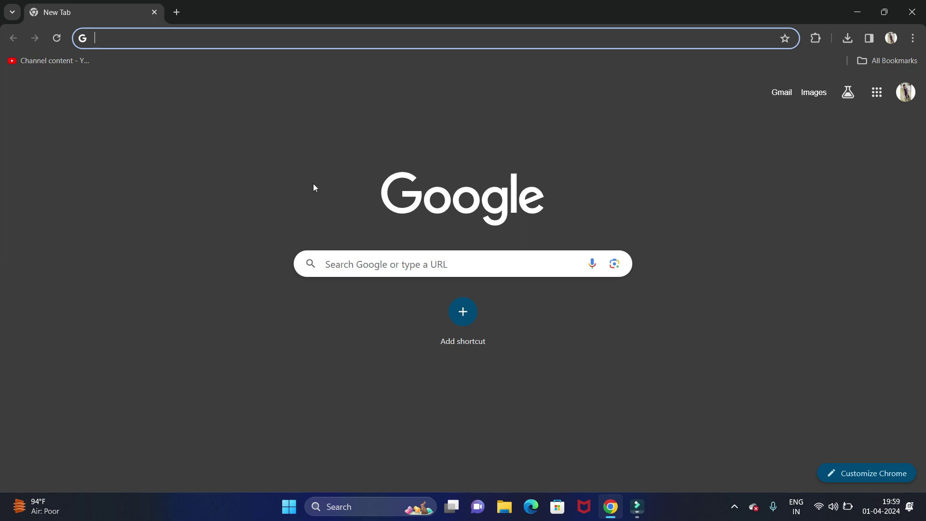
- Search Google for "node js download" and open the official nodejs.org Download Node.js page
type("node")
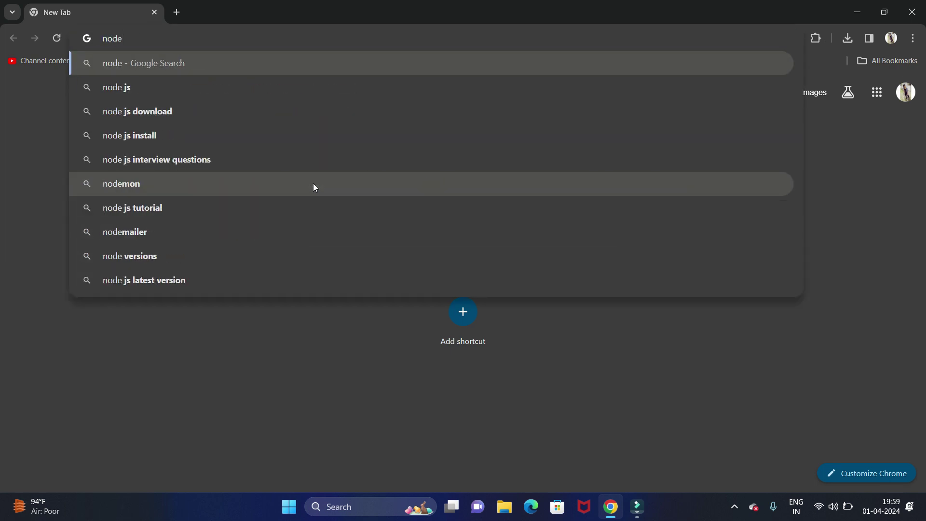
key("Down")
key("Down")
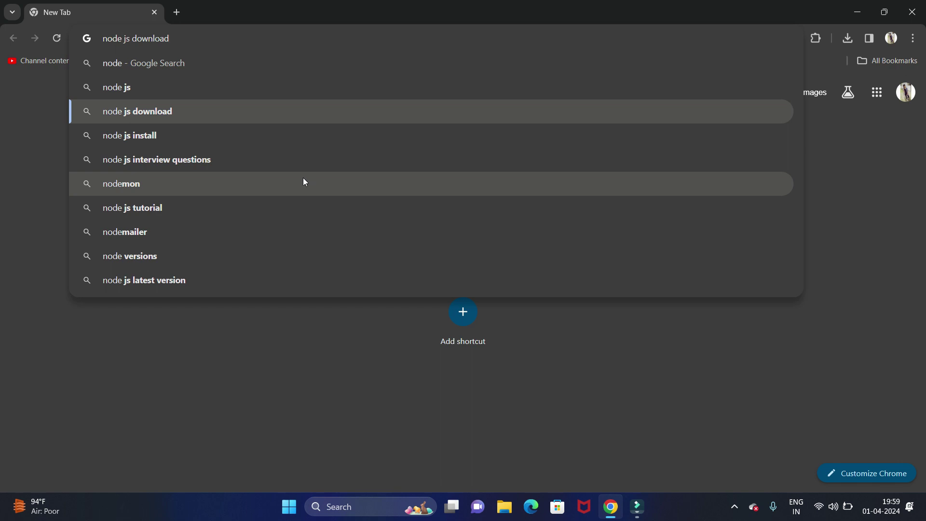
left_click_drag(192, 39, 103, 45)
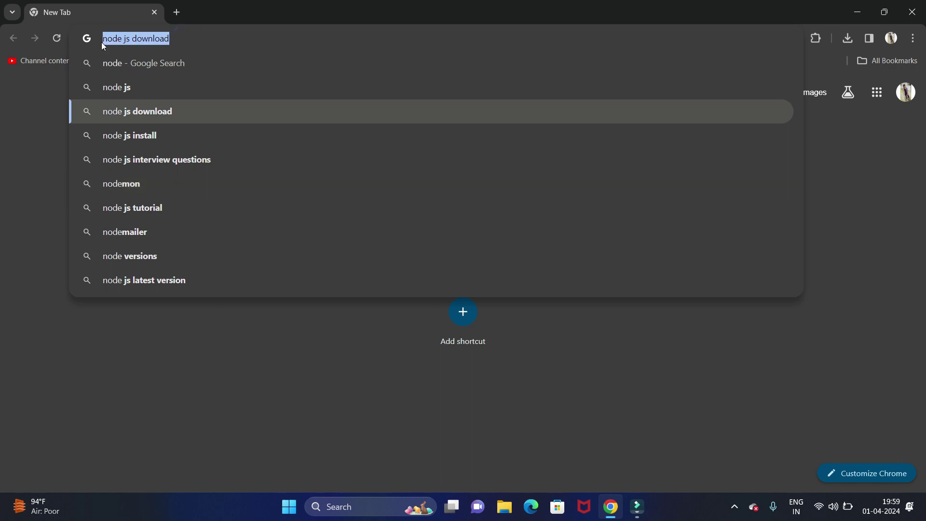
key("Return")
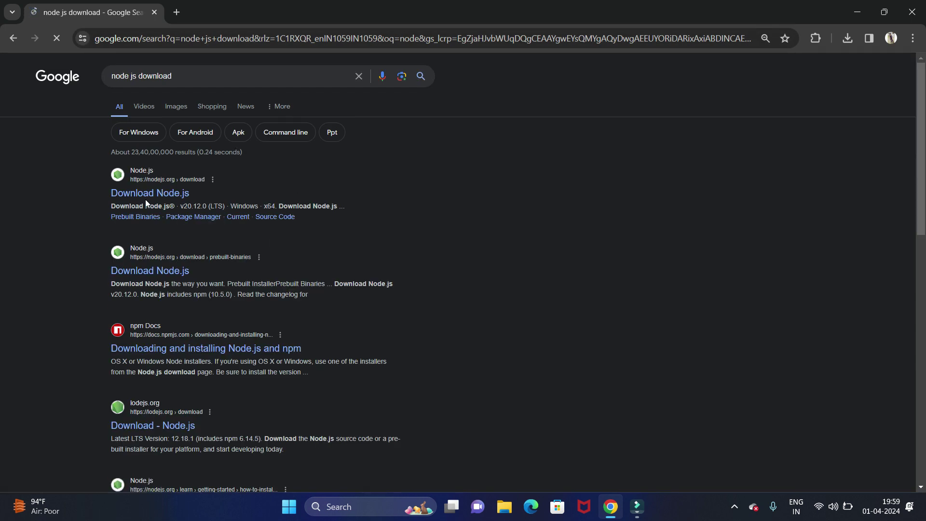
left_click_drag(85, 178, 209, 181)
left_click(524, 218)
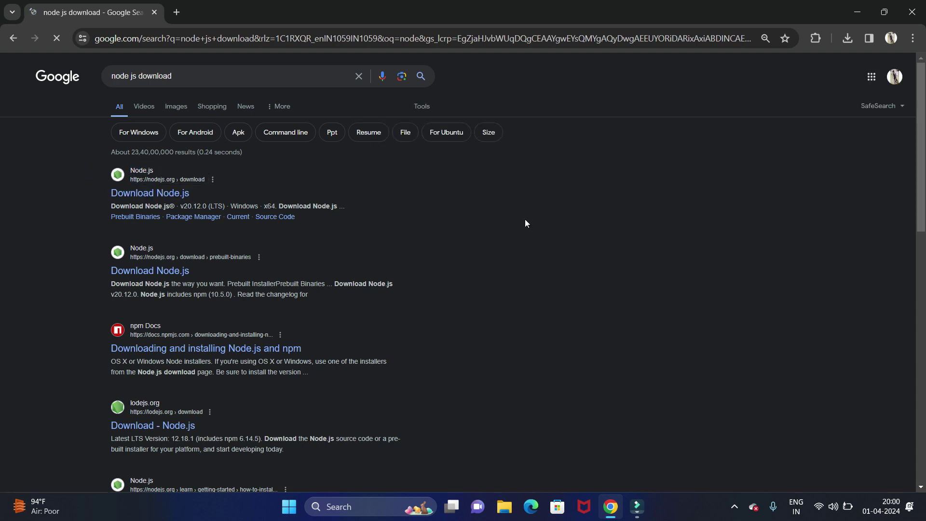
left_click(155, 197)
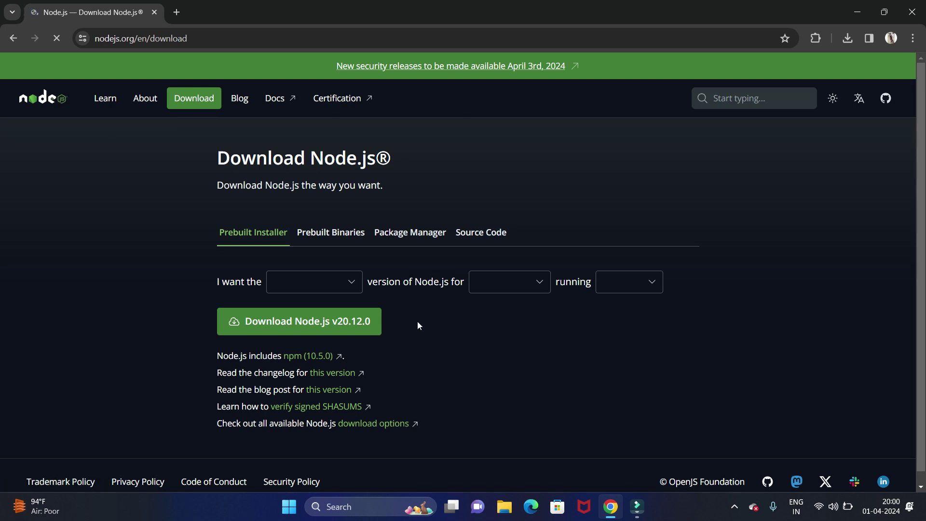
- Choose Node.js v20.12.0 (LTS) for Windows running x64 as the prebuilt installer and download it
scroll(418, 326, "down", 1)
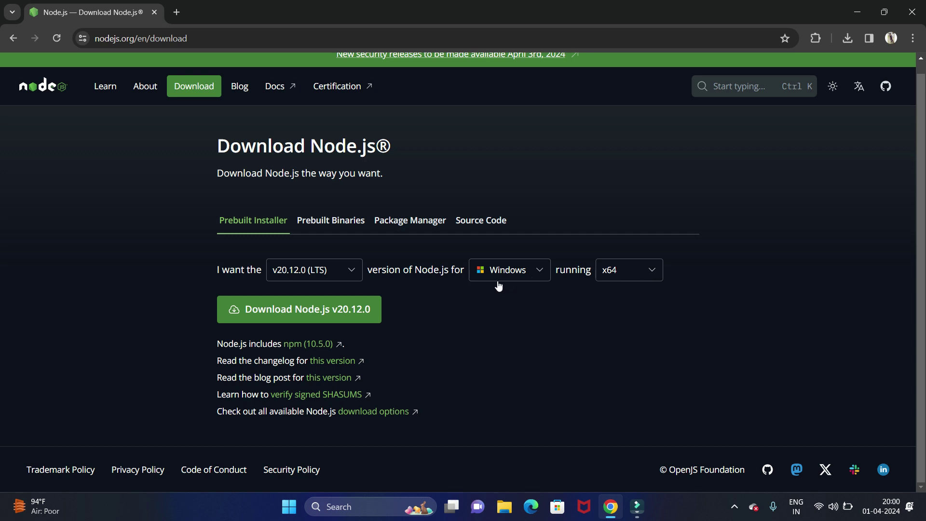
left_click(356, 273)
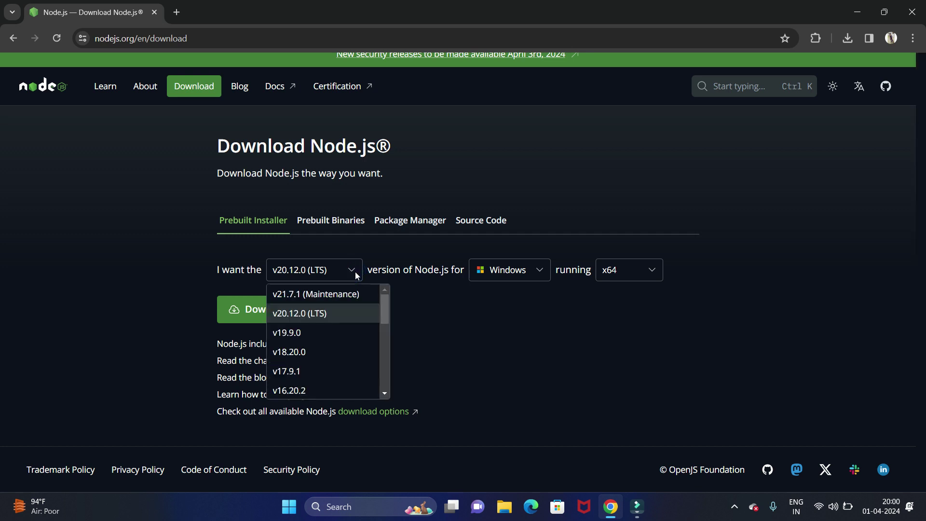
left_click(334, 306)
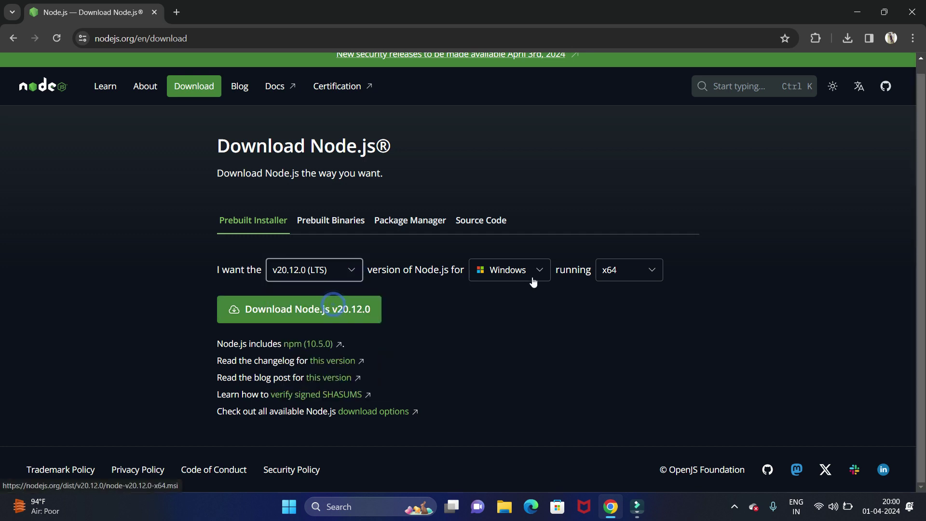
left_click(538, 270)
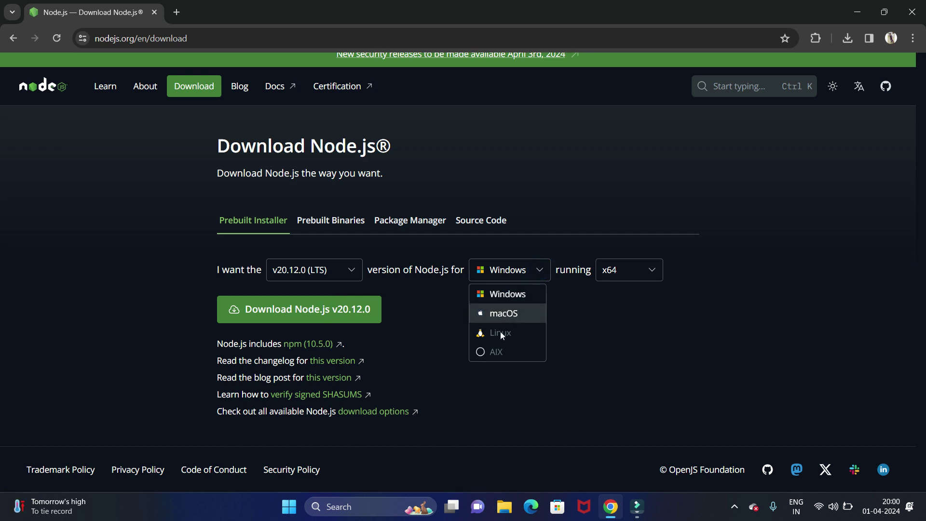
left_click(496, 293)
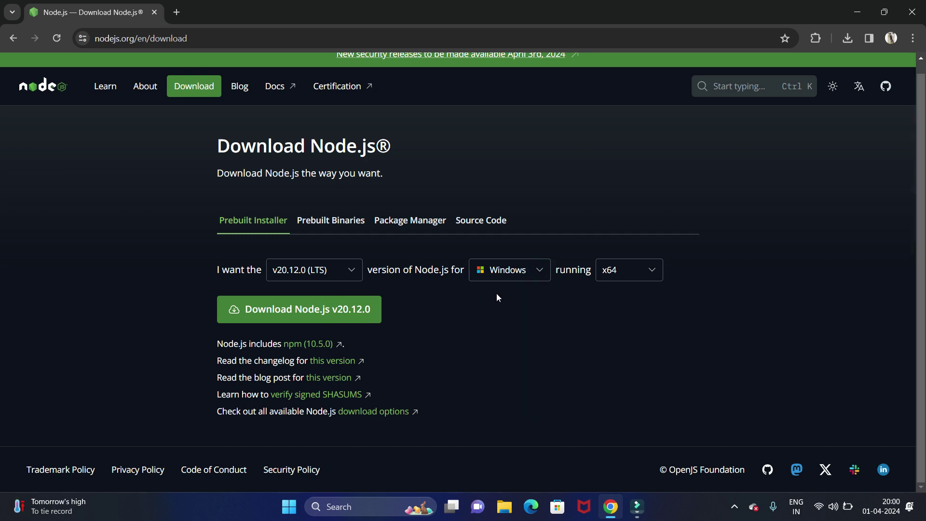
left_click(654, 274)
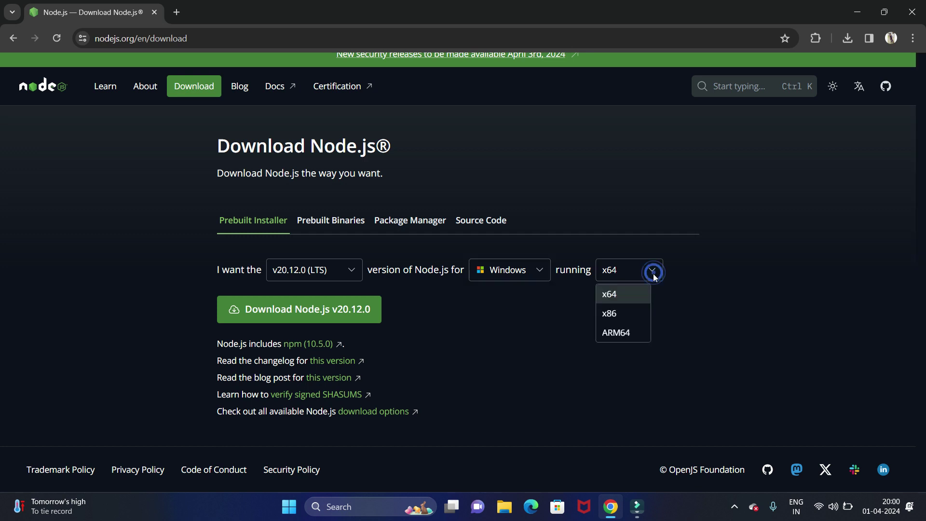
left_click(620, 298)
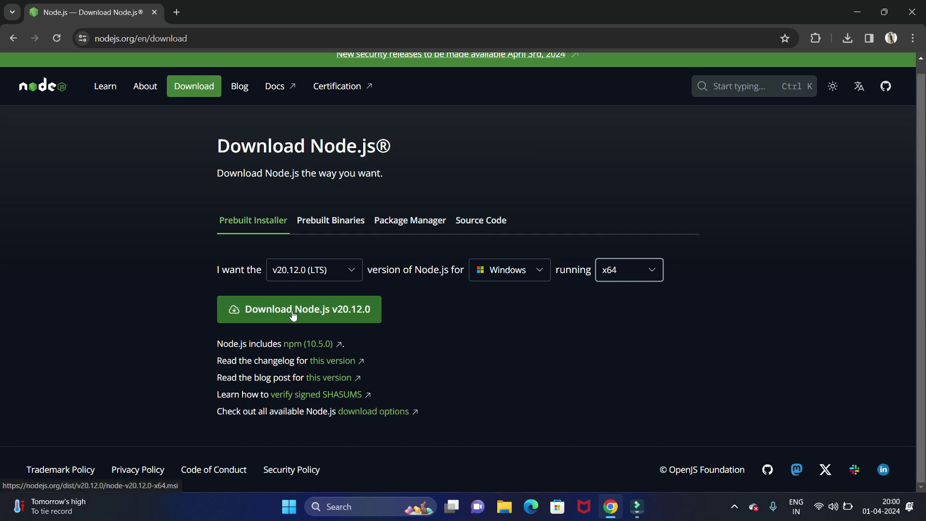
left_click(312, 318)
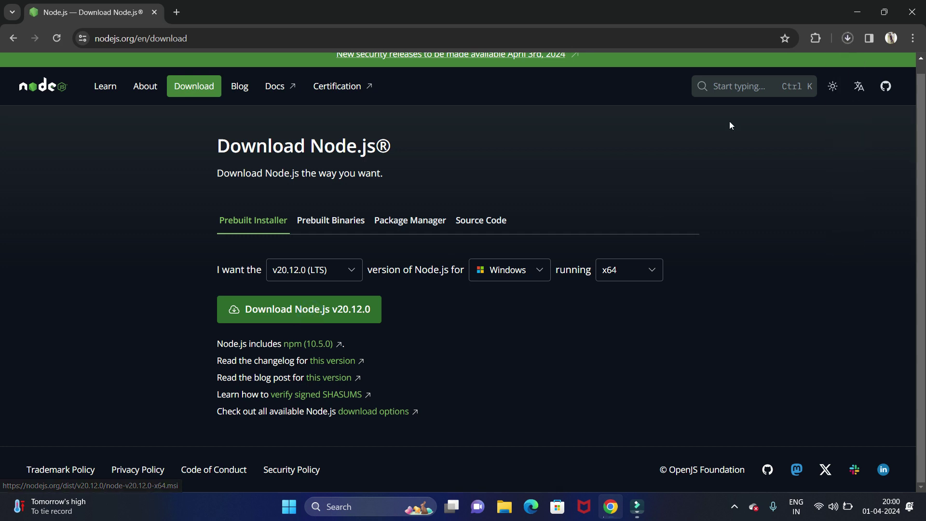
- Show the downloaded node-v20.12.0-x64 installer in its folder and run it, allowing it past the SmartScreen prompt
left_click(848, 39)
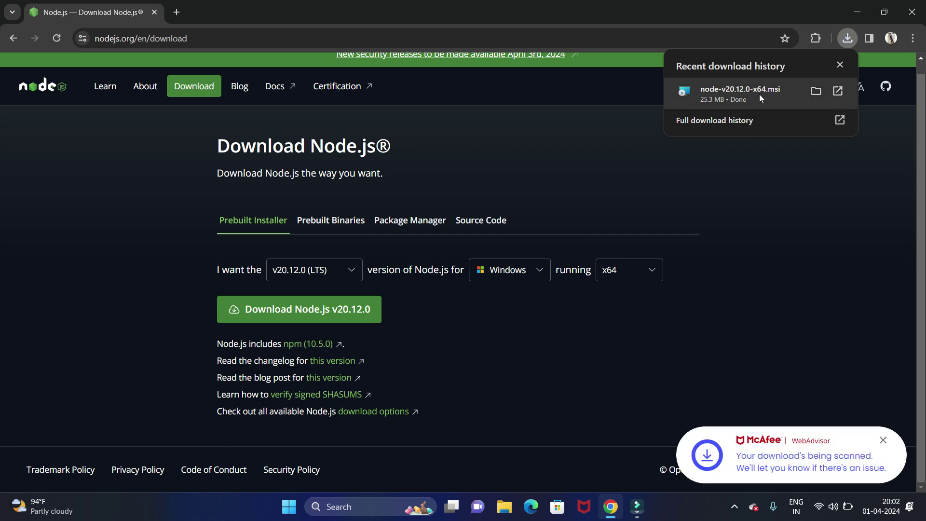
left_click(815, 94)
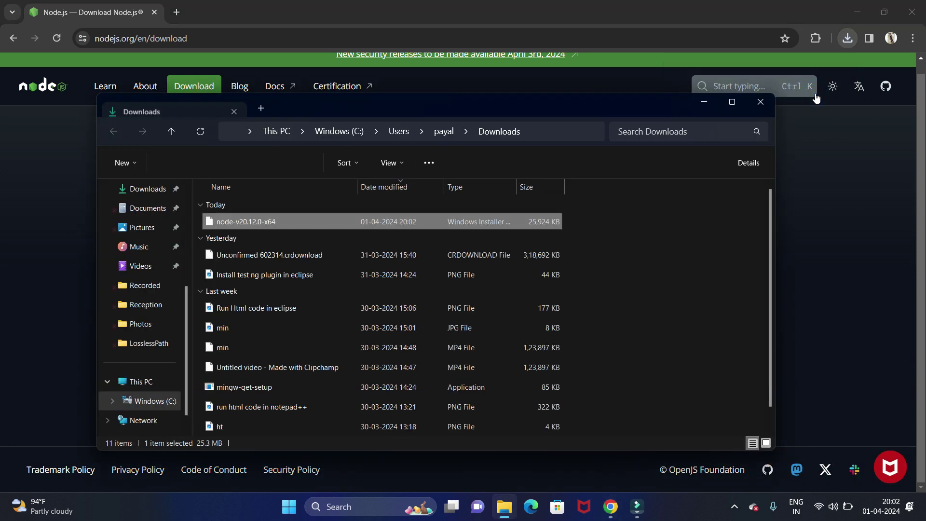
left_click(732, 103)
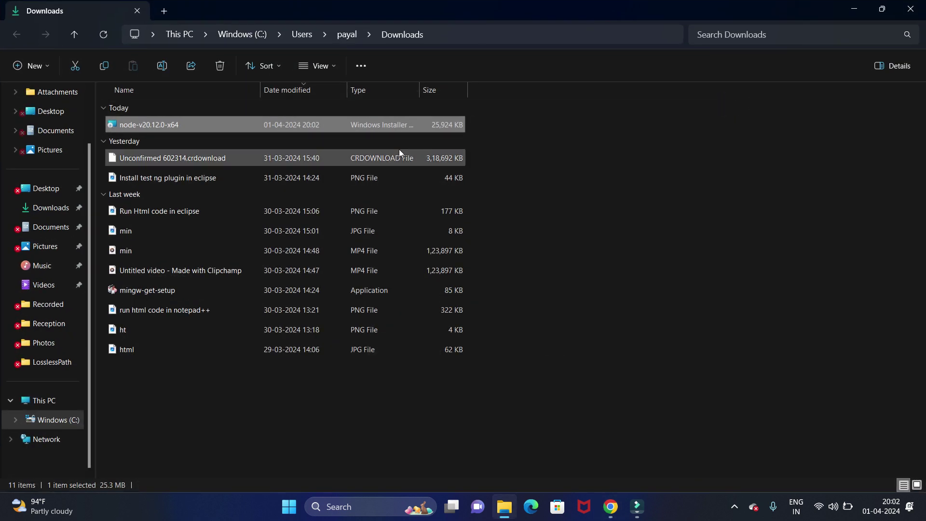
double_click(268, 126)
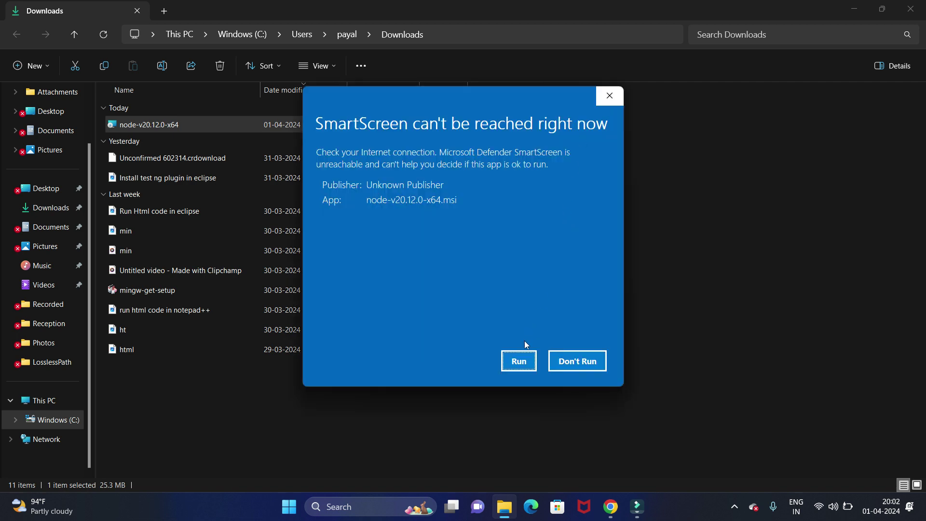
left_click(527, 369)
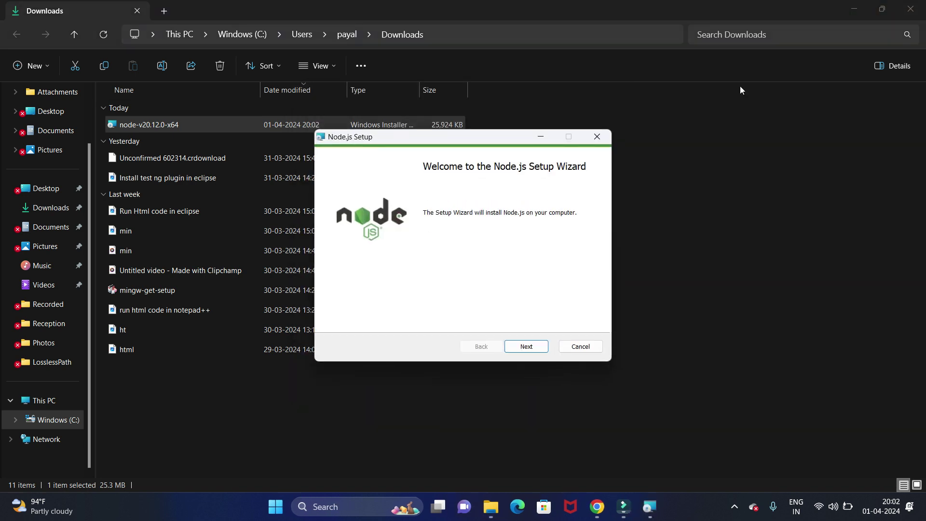
- Minimize the Downloads window and accept the license agreement in the Node.js Setup wizard
left_click(849, 3)
left_click(850, 3)
left_click(849, 4)
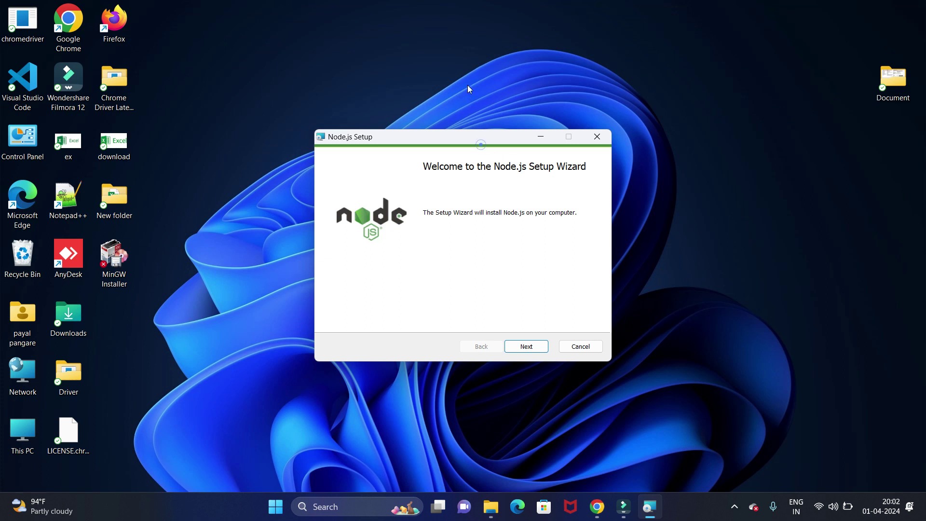
left_click_drag(450, 143, 456, 127)
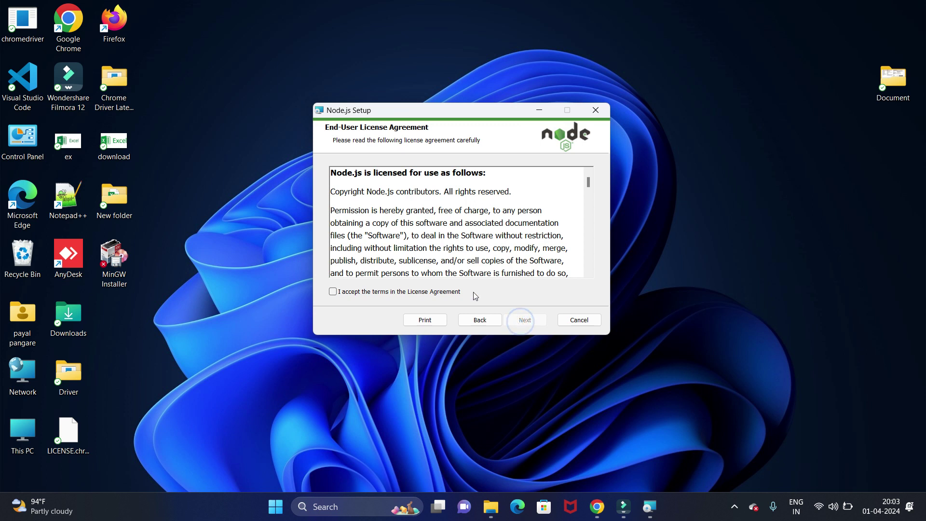
left_click(334, 293)
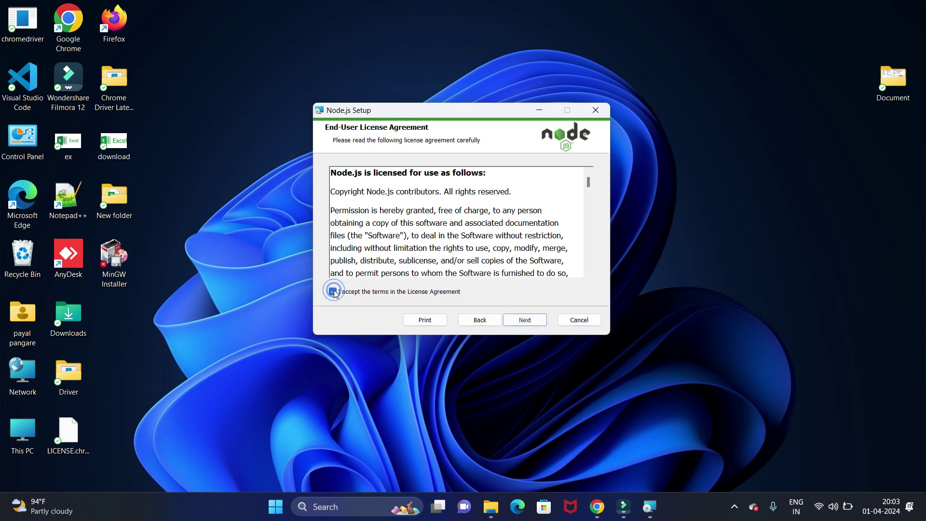
left_click(519, 326)
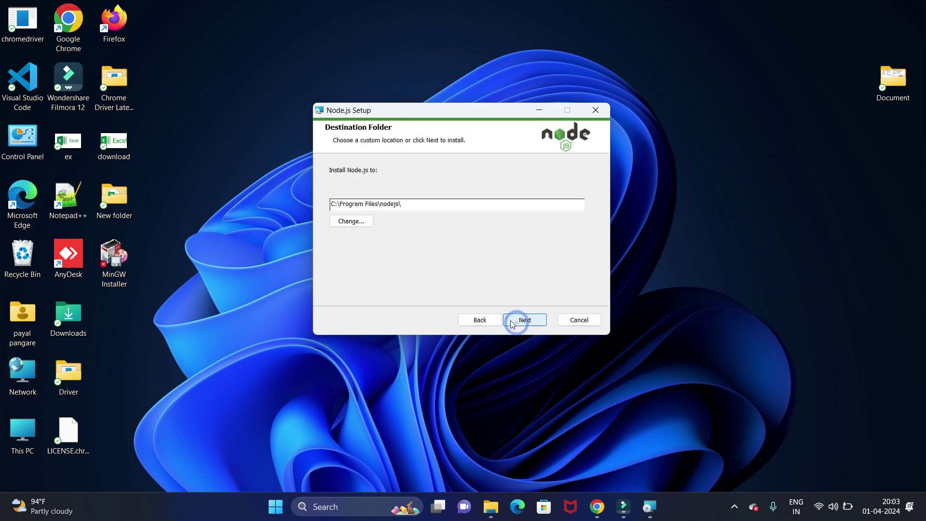
- Keep the destination folder C:\Program Files\nodejs\ and the default features in Custom Setup
left_click_drag(409, 204, 317, 207)
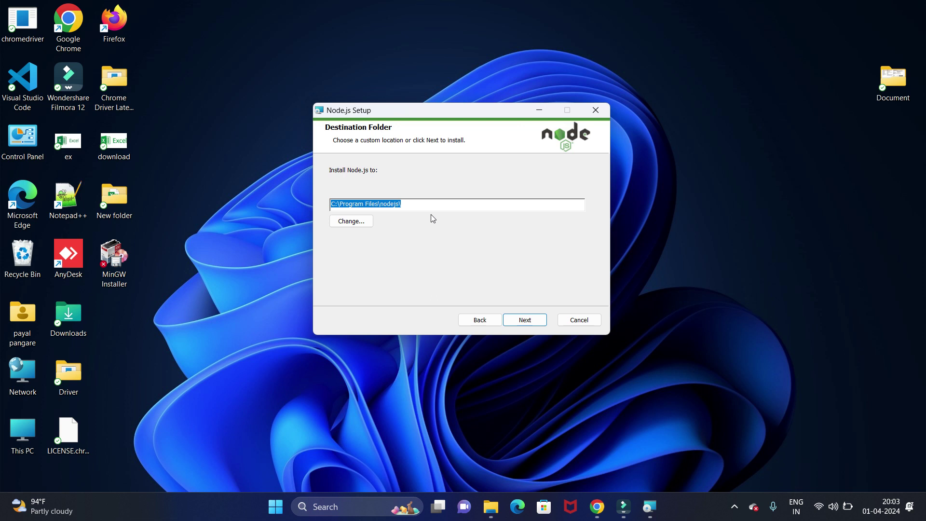
left_click(414, 205)
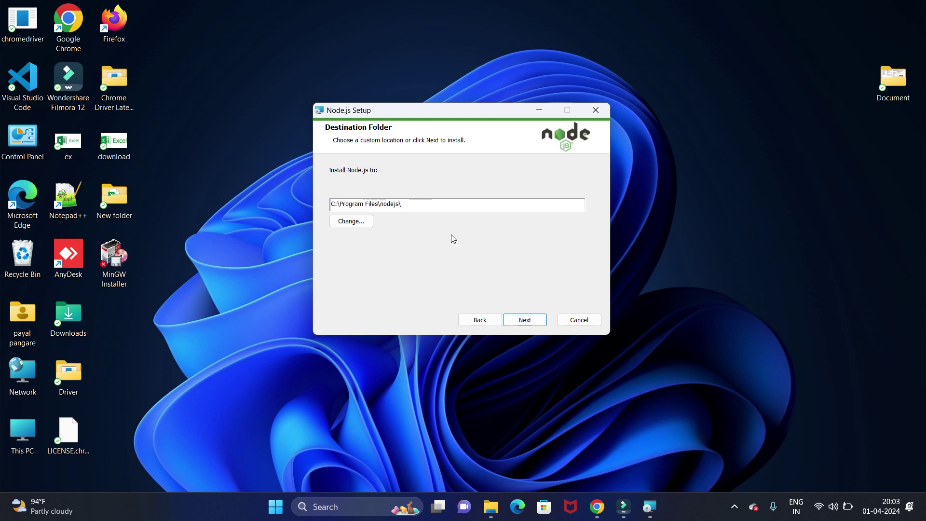
left_click(538, 323)
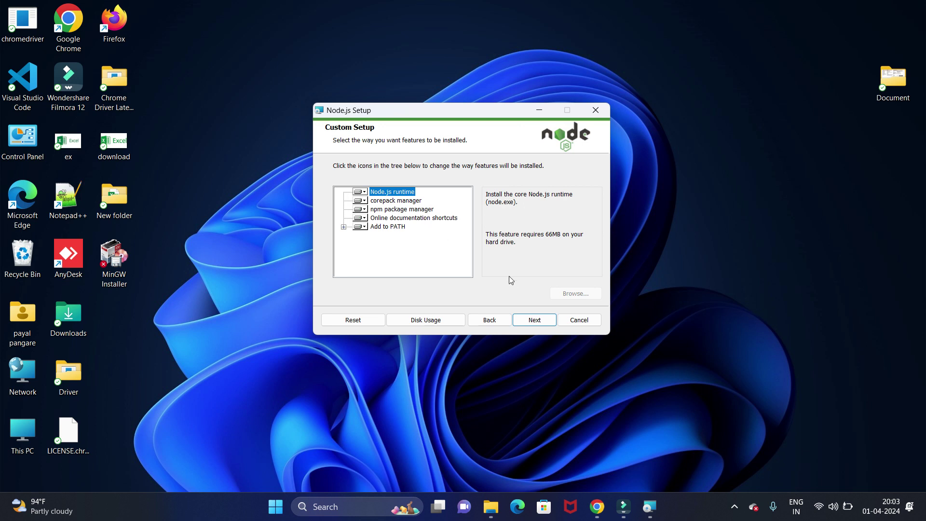
left_click(532, 319)
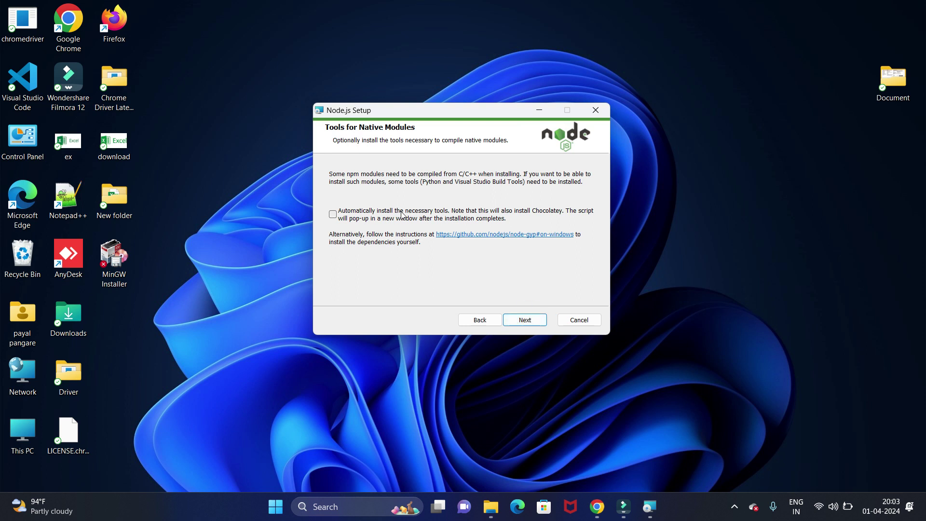
- Install Node.js without the automatic tools for native modules and close the completed setup wizard
left_click(514, 211)
left_click(509, 253)
left_click(333, 214)
left_click(526, 320)
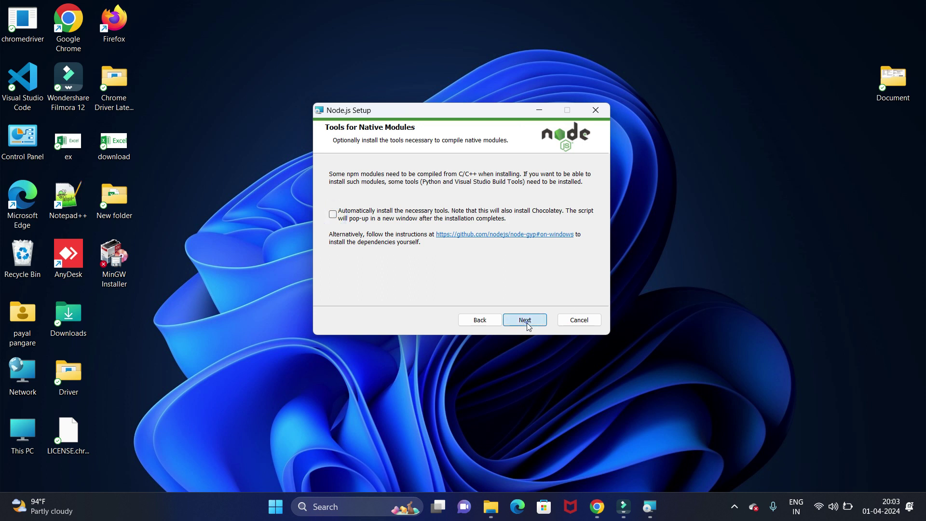
left_click(533, 322)
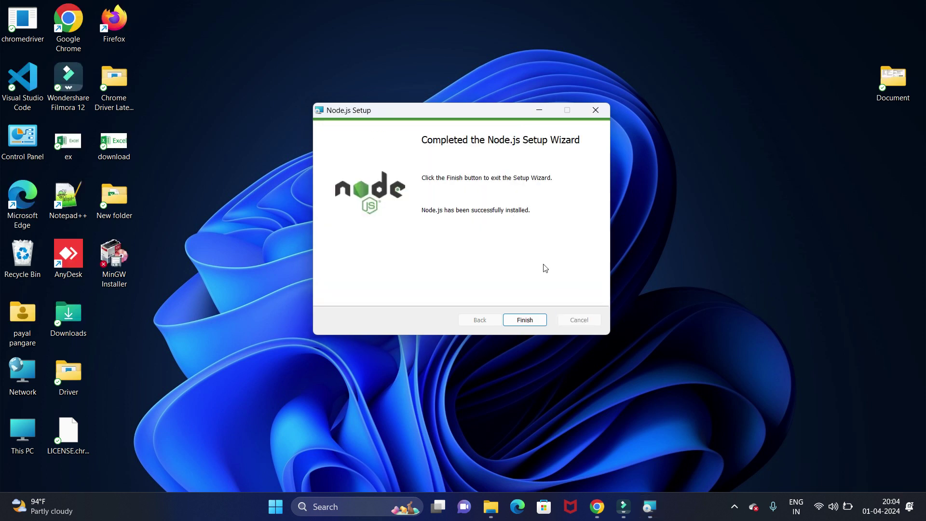
left_click(524, 321)
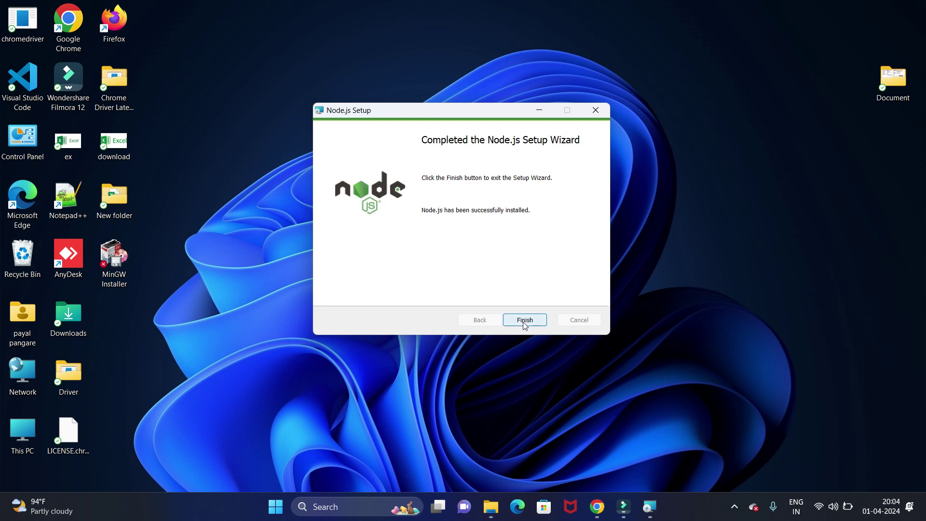
- Open Command Prompt and check the installed Node.js version with node -v
left_click(350, 510)
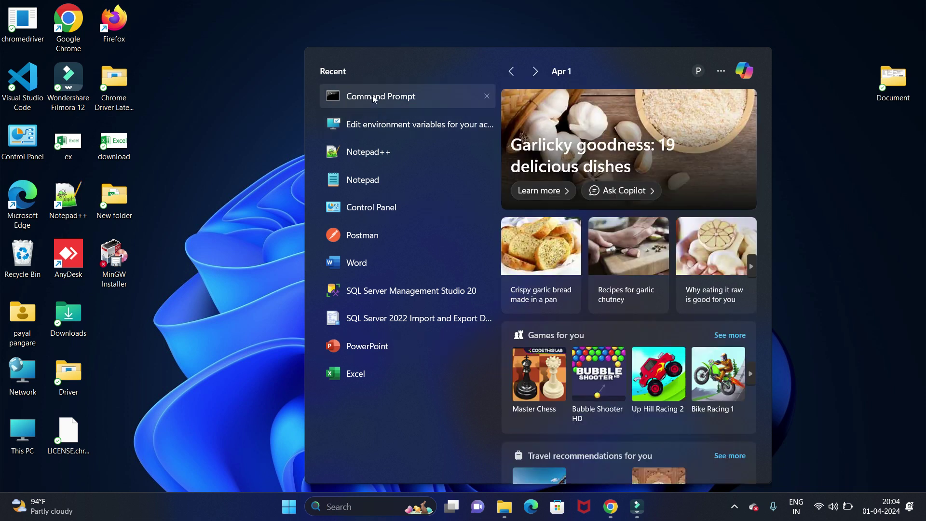
left_click(372, 96)
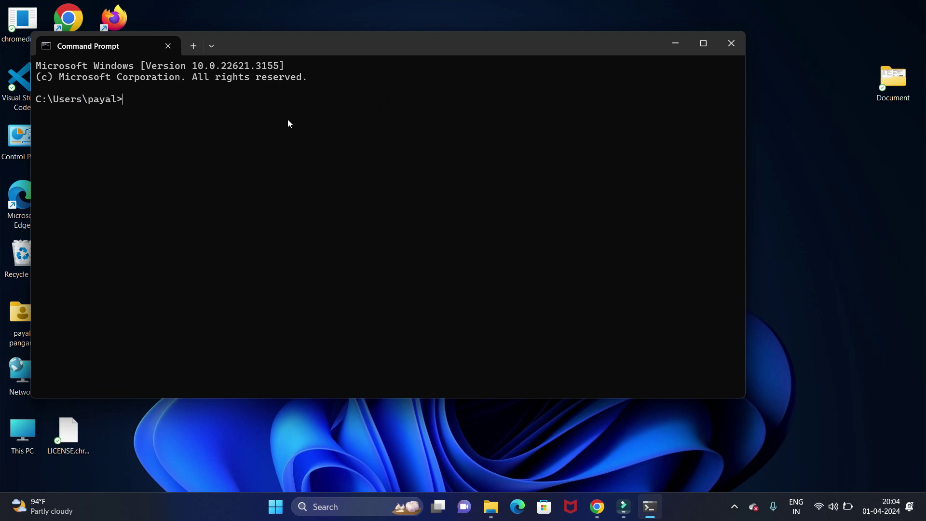
type("node -v")
key("Return")
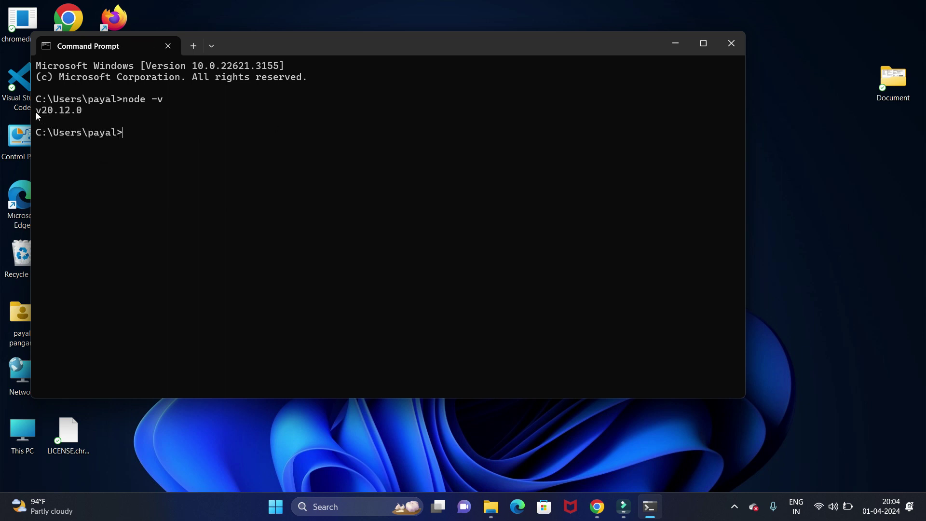
left_click_drag(69, 115, 80, 114)
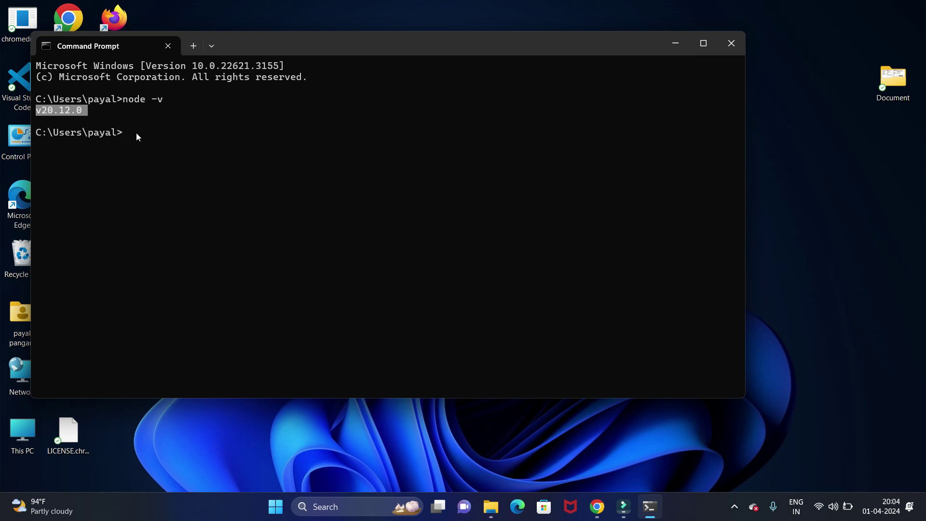
- Check the installed npm version with npm --version and highlight the returned version line
type("npm ")
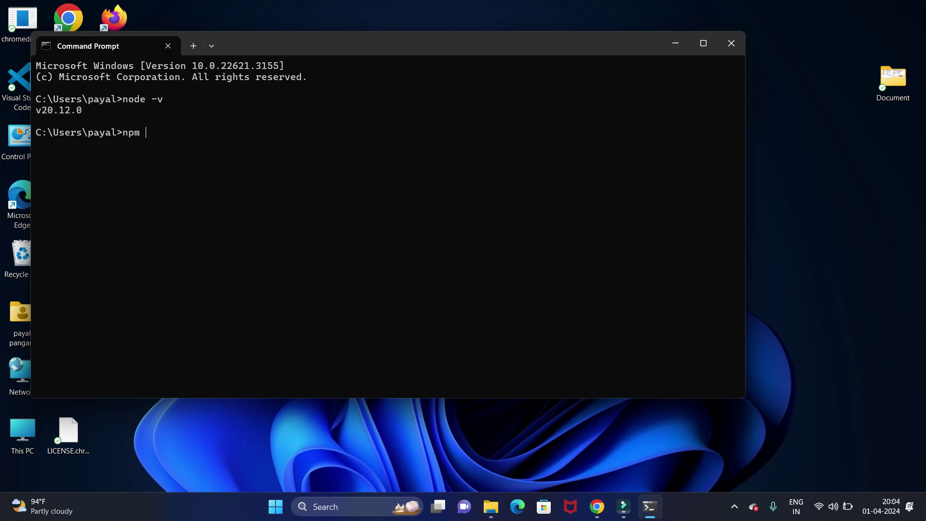
type("--version")
key("Return")
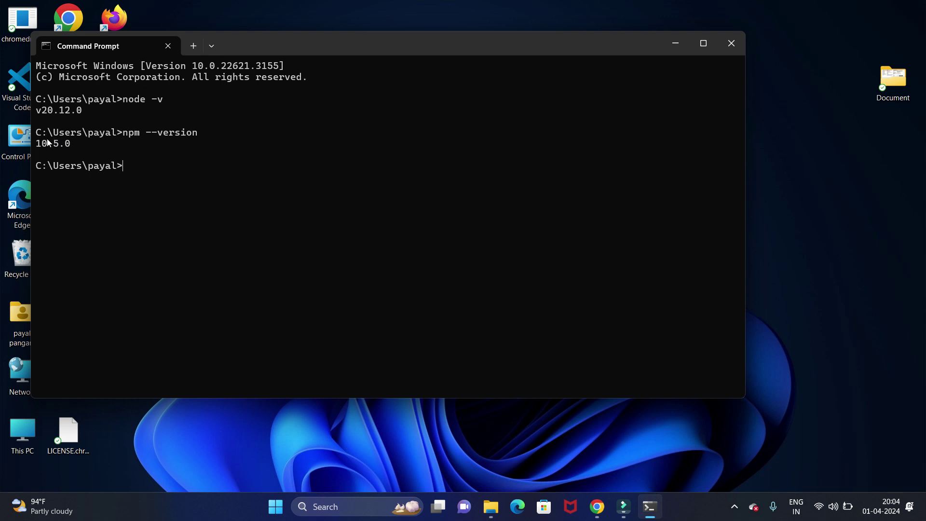
left_click_drag(36, 143, 79, 144)
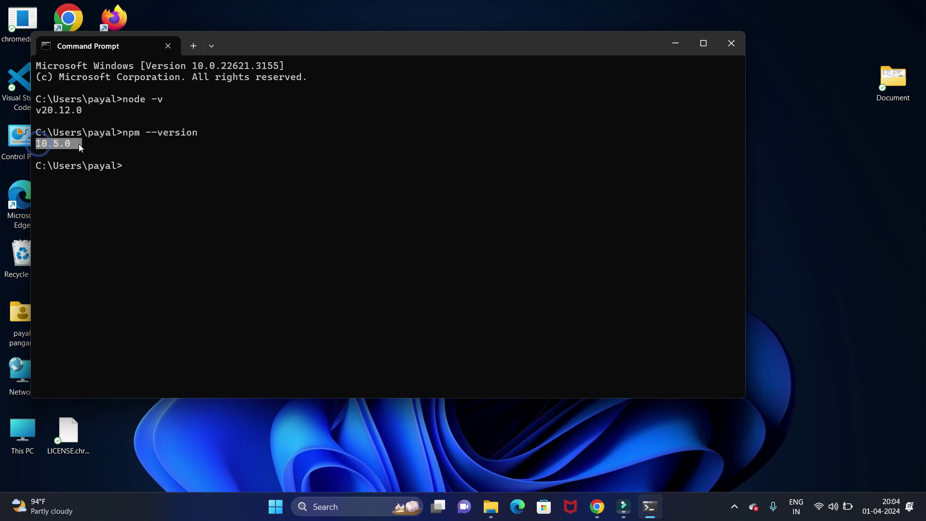
left_click(114, 147)
left_click_drag(36, 146, 76, 153)
key("ctrl+c")
left_click(128, 165)
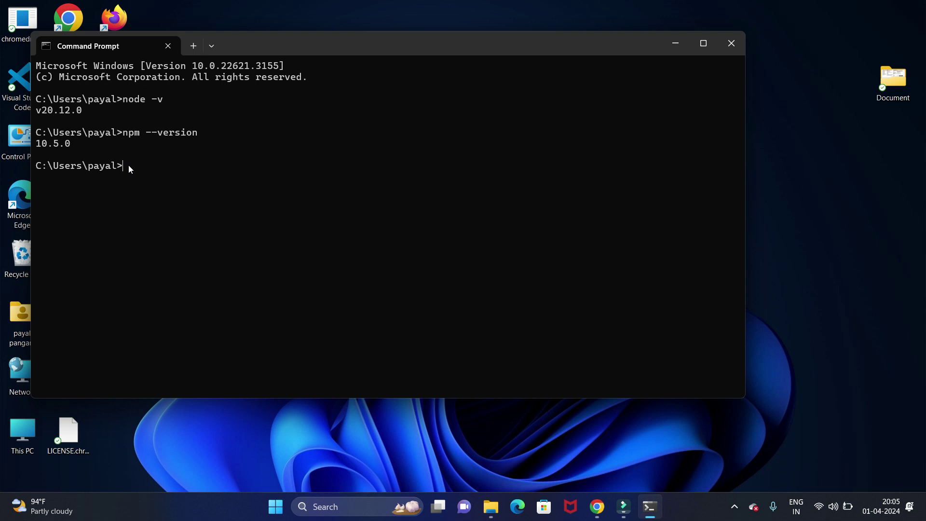
- Start the Node.js interactive shell with node, run console.log("hello world"); and highlight the printed output line
type("node")
key("Return")
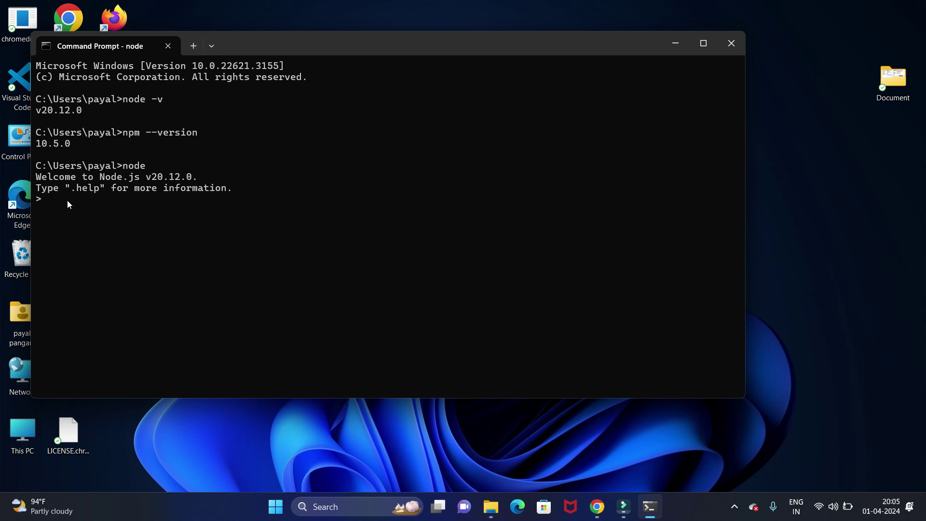
type("console")
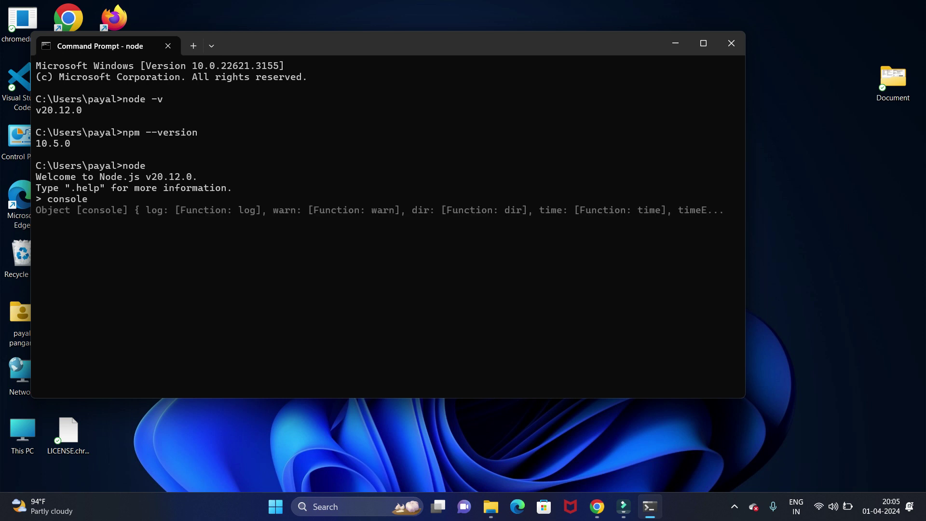
type(".log")
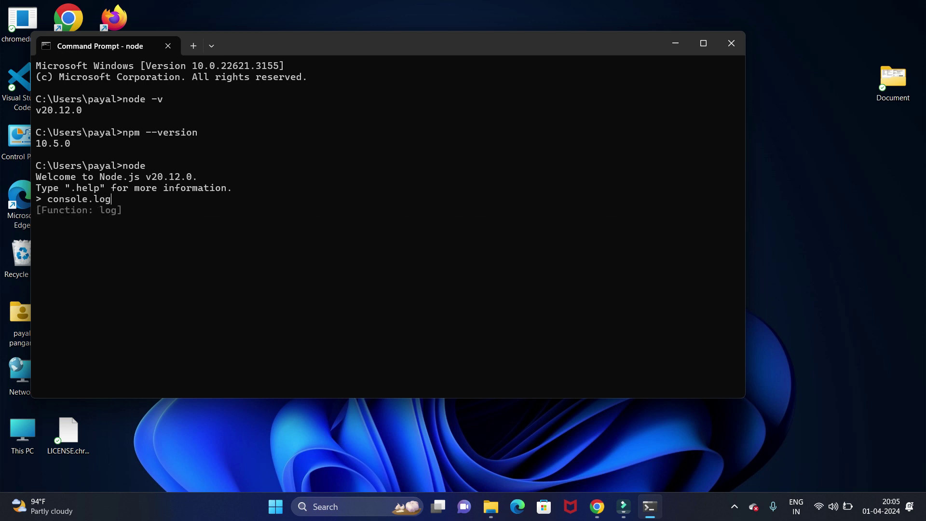
type("(\"\"")
type("hello ")
type("wo")
type("rld")
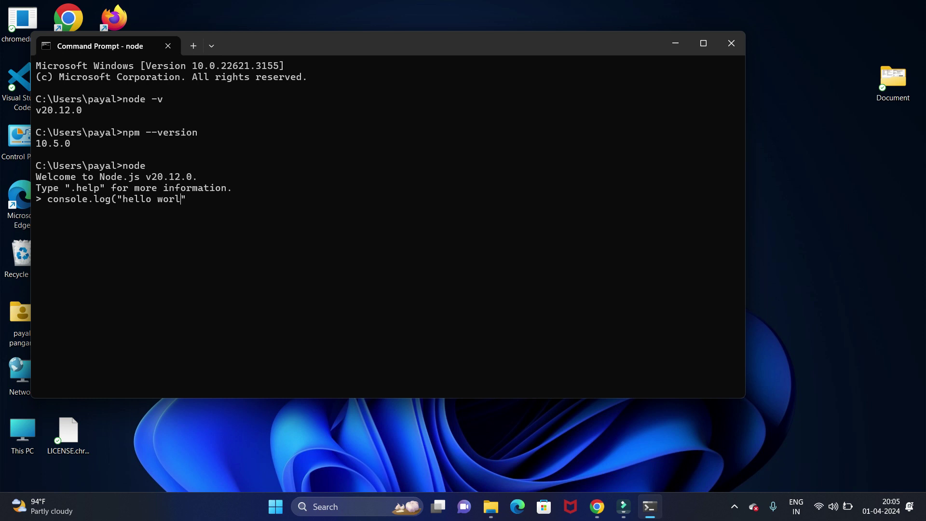
type(");")
left_click_drag(46, 201, 206, 201)
key("ctrl+c")
key("Return")
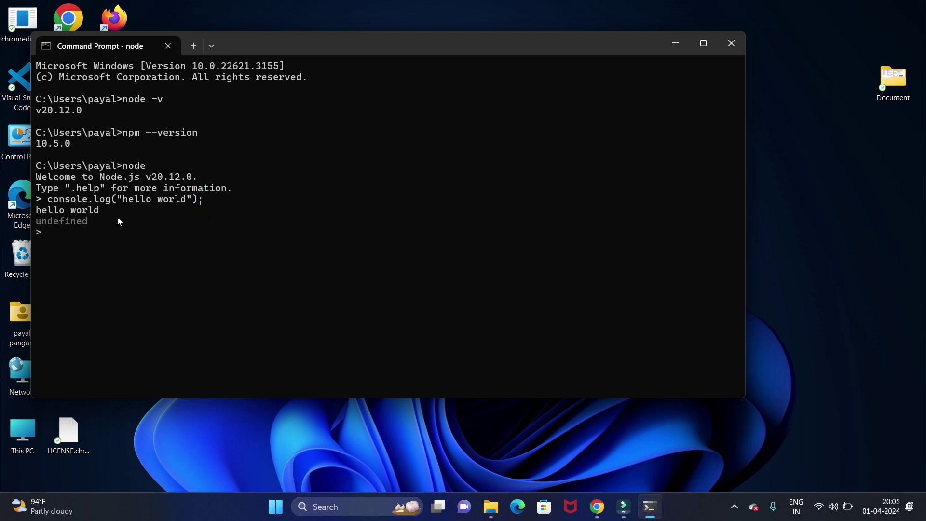
left_click_drag(36, 208, 99, 213)
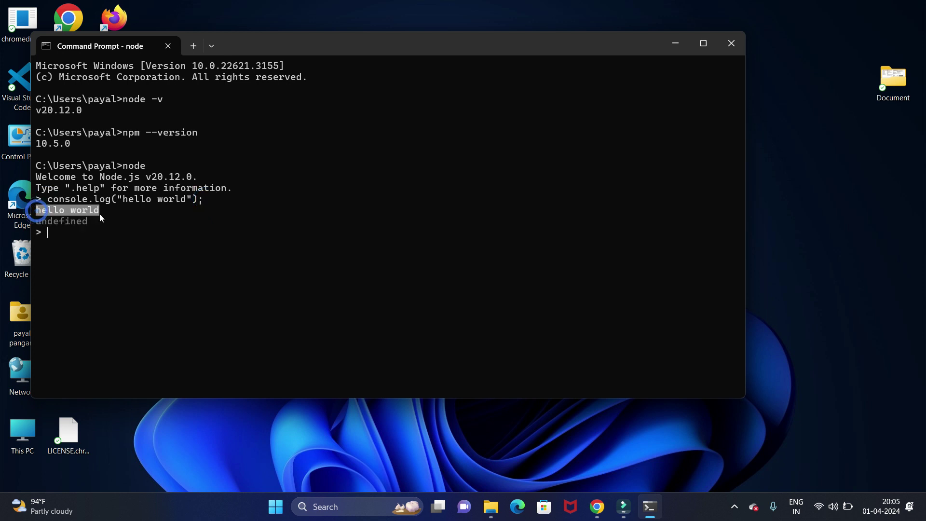
left_click(153, 227)
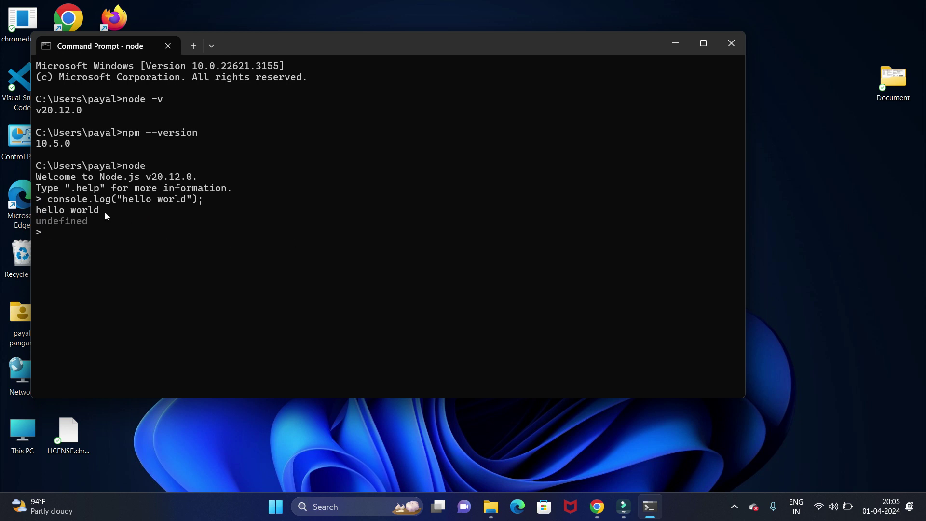
left_click_drag(36, 210, 119, 213)
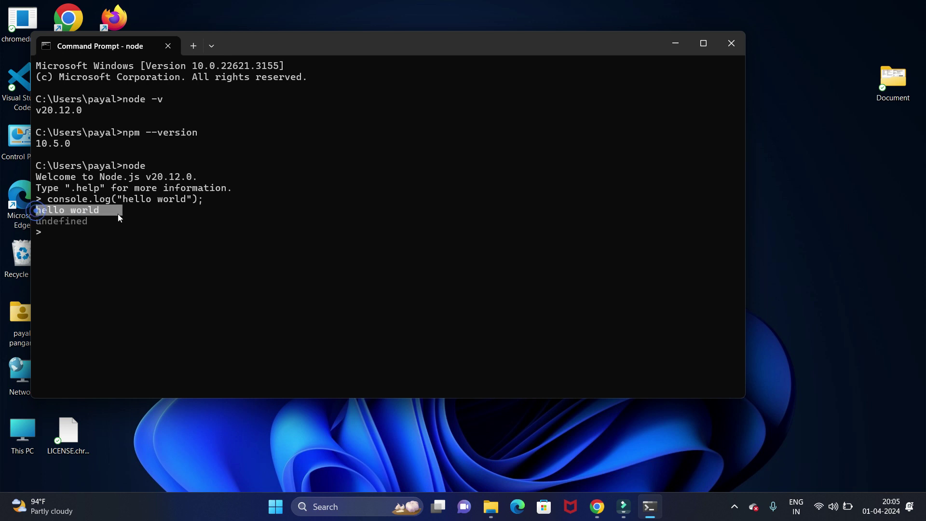